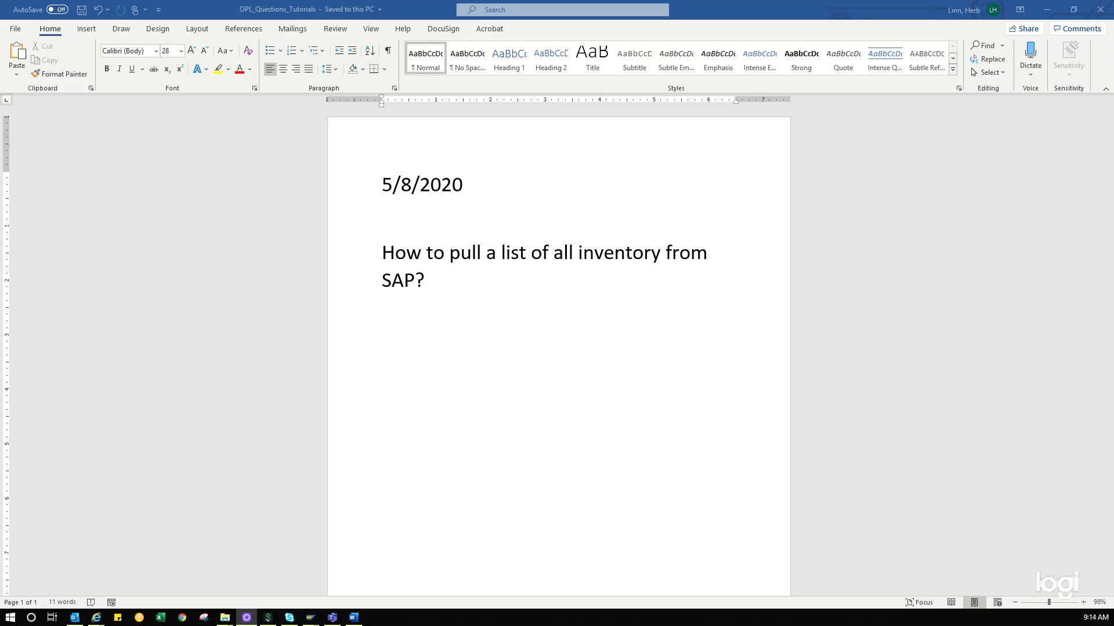
Minimize Word and start transaction MB52 from the SAP command field.
left_click(1052, 9)
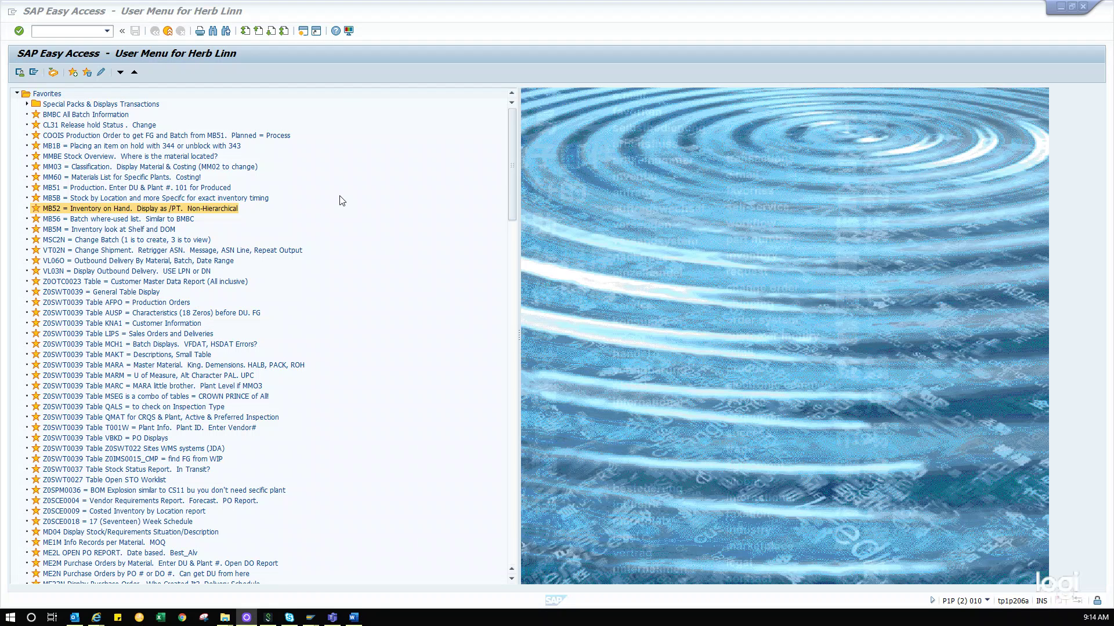
left_click(62, 31)
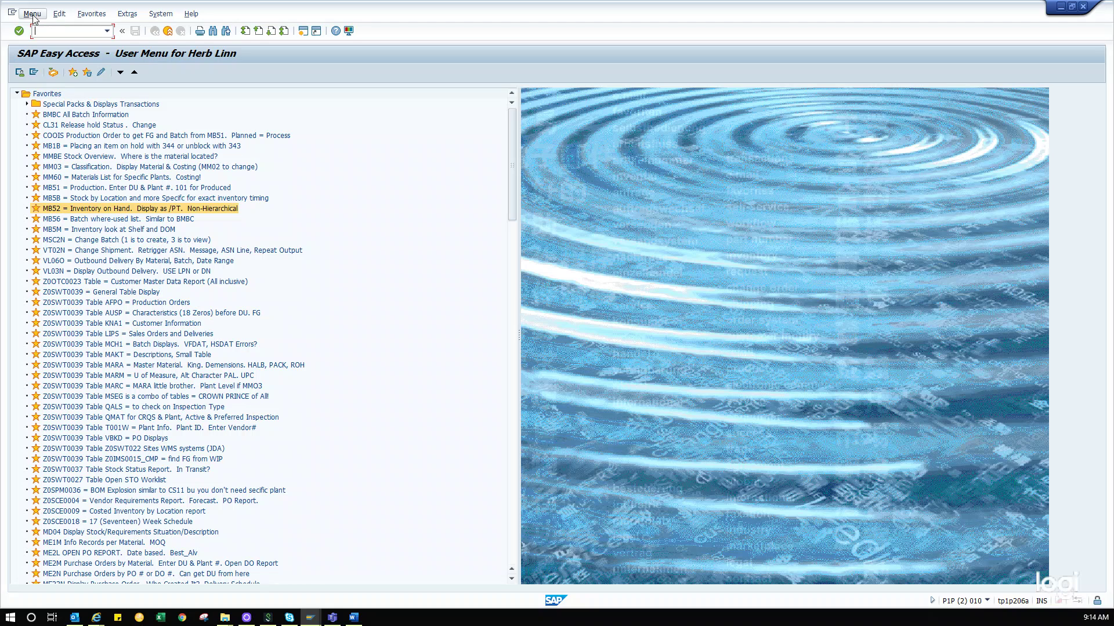
left_click(39, 30)
type("MB52")
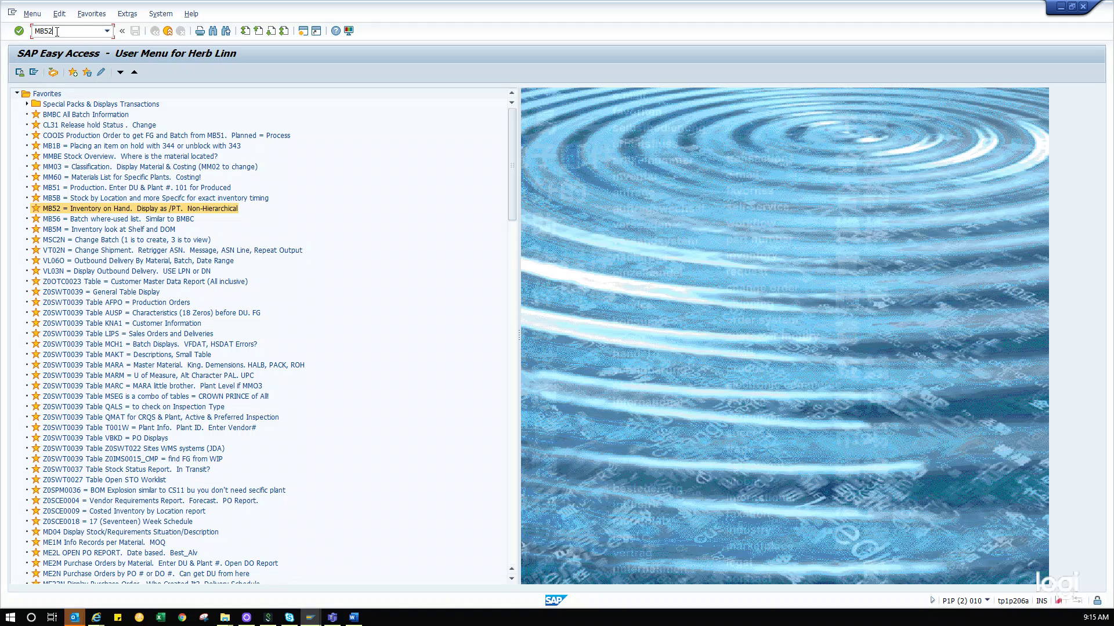
key("Return")
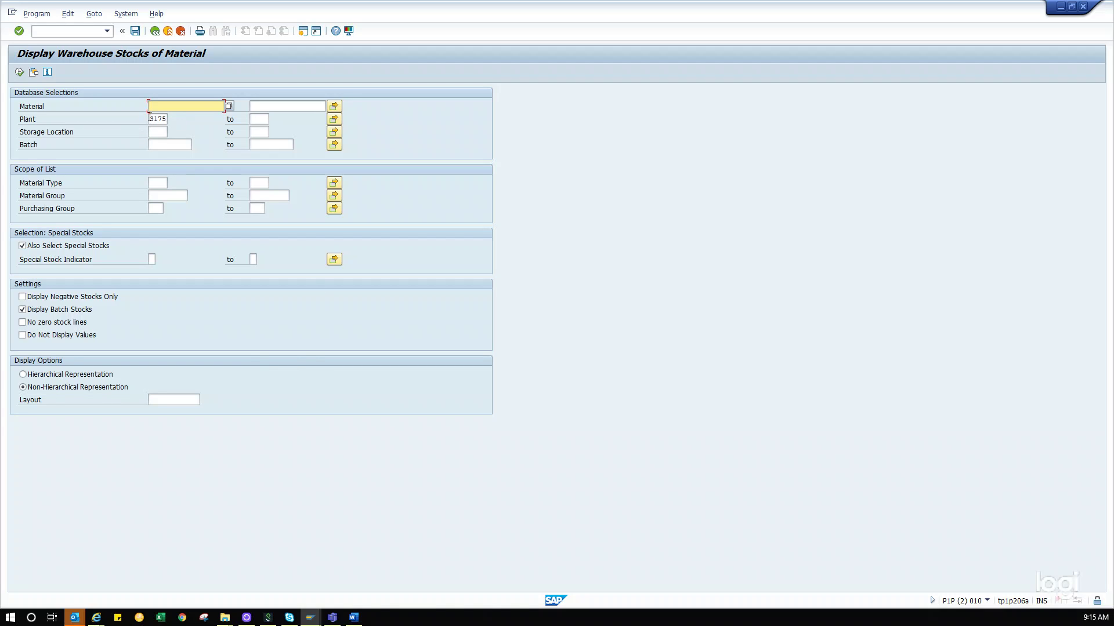
Clear the default plant 3175 from the Plant field.
double_click(149, 118)
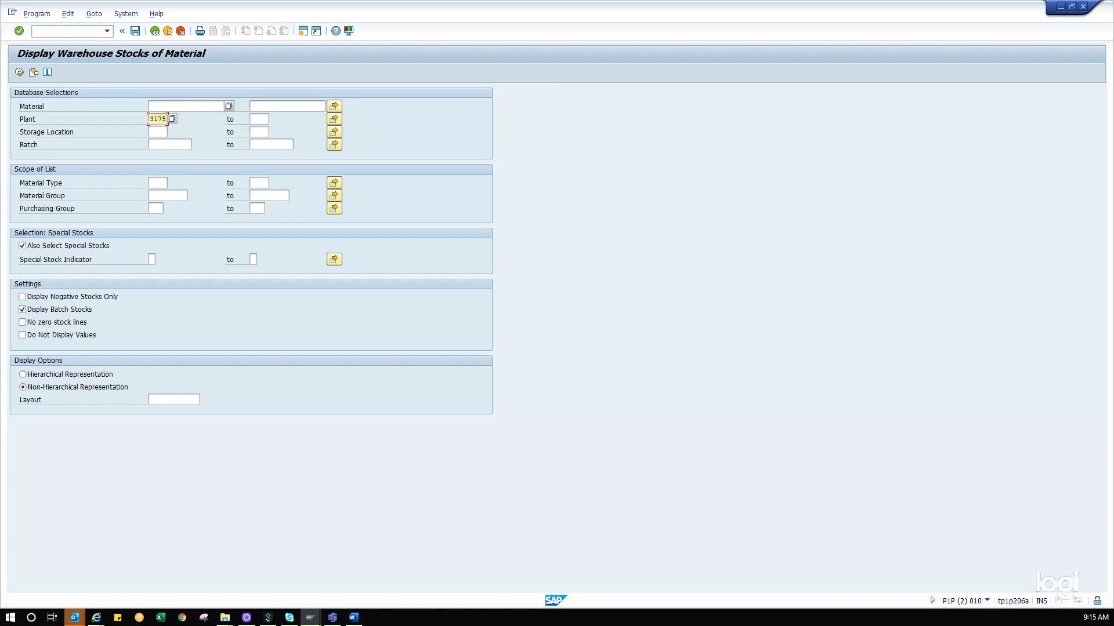
key("Delete")
Open the Plant multiple selection and enter plants 3175 and 3990.
left_click(334, 120)
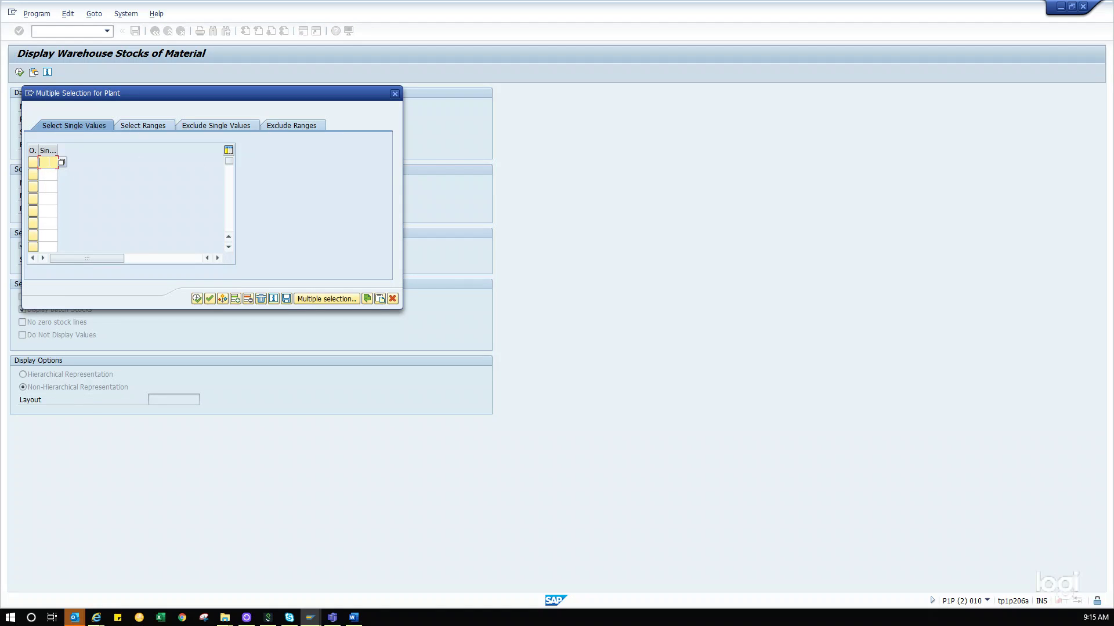
left_click(50, 173)
left_click(49, 163)
type("3175")
key("Down")
type("39")
key("Down")
key("Return")
Add plants 3154, 3511 and 3512 and copy the plant list into the selection.
key("Down")
type("3154")
key("Down")
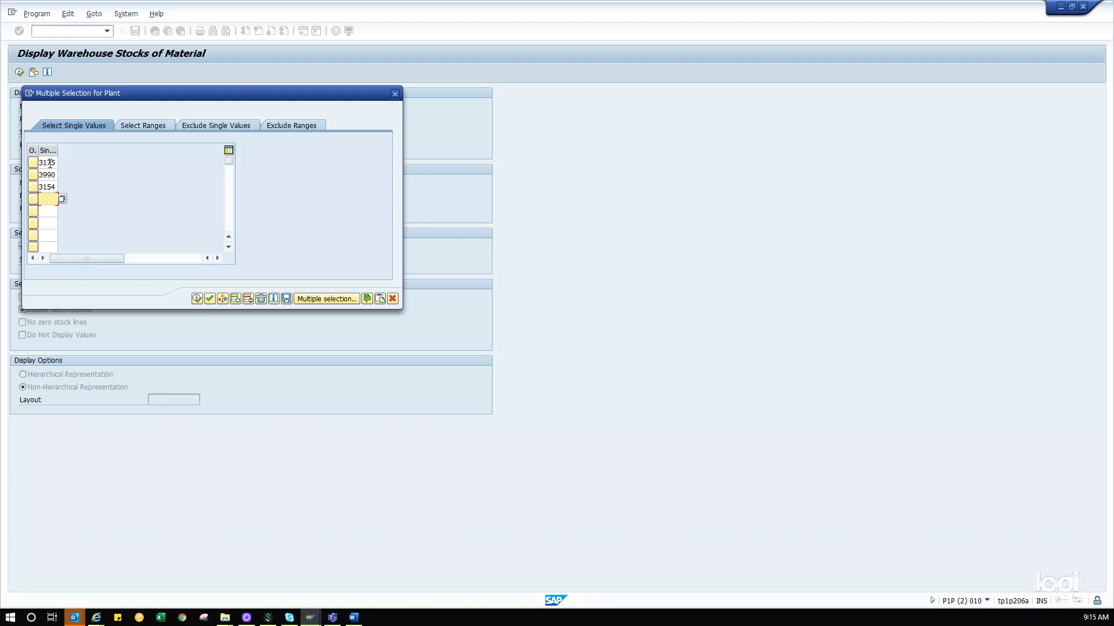
type("3511")
key("Down")
type("3512")
key("Down")
left_click(194, 299)
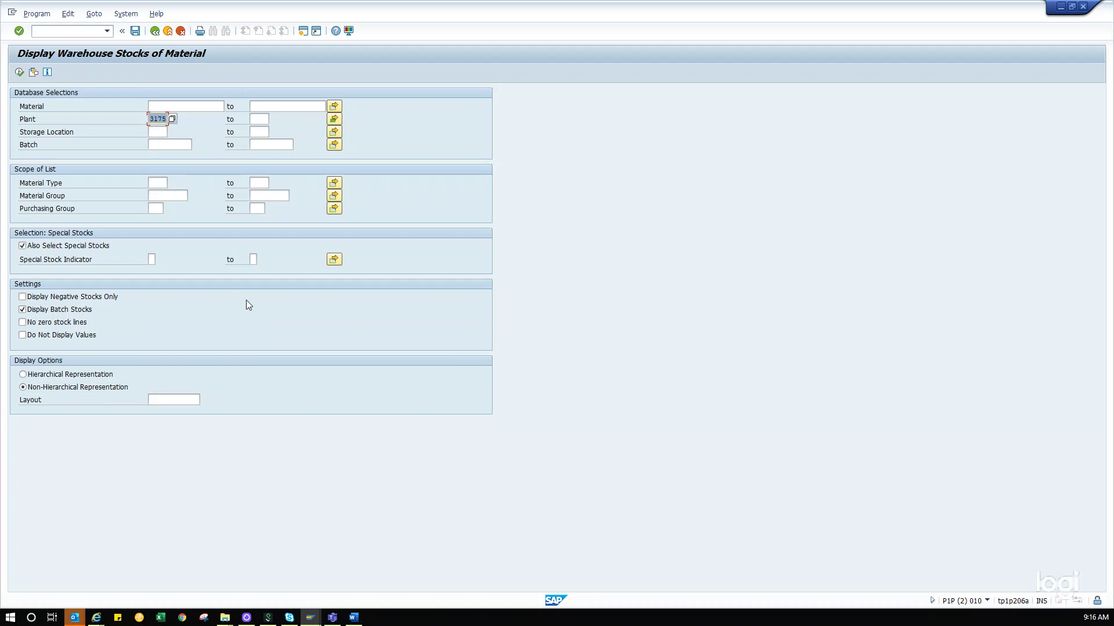
left_click(163, 182)
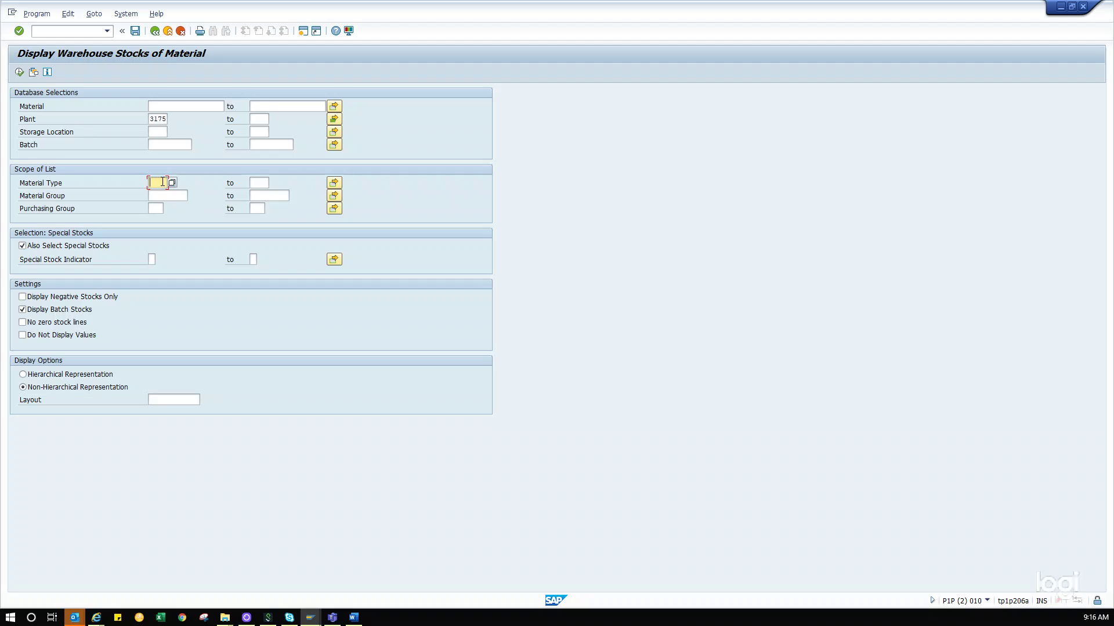
Set Material Type to fert from input history and tick No zero stock lines.
type("fert")
key("BackSpace")
key("BackSpace")
key("BackSpace")
key("BackSpace")
left_click(157, 193)
left_click(23, 323)
Choose Non-Hierarchical Representation and the /QA MB52 layout for the report output.
left_click(186, 402)
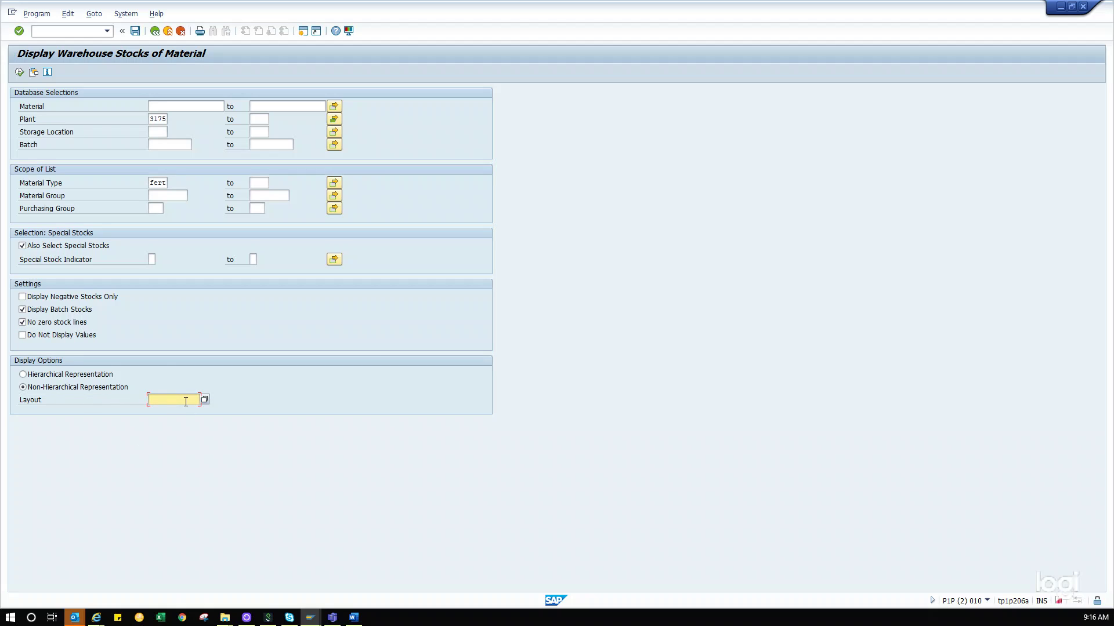
left_click(23, 387)
type("/")
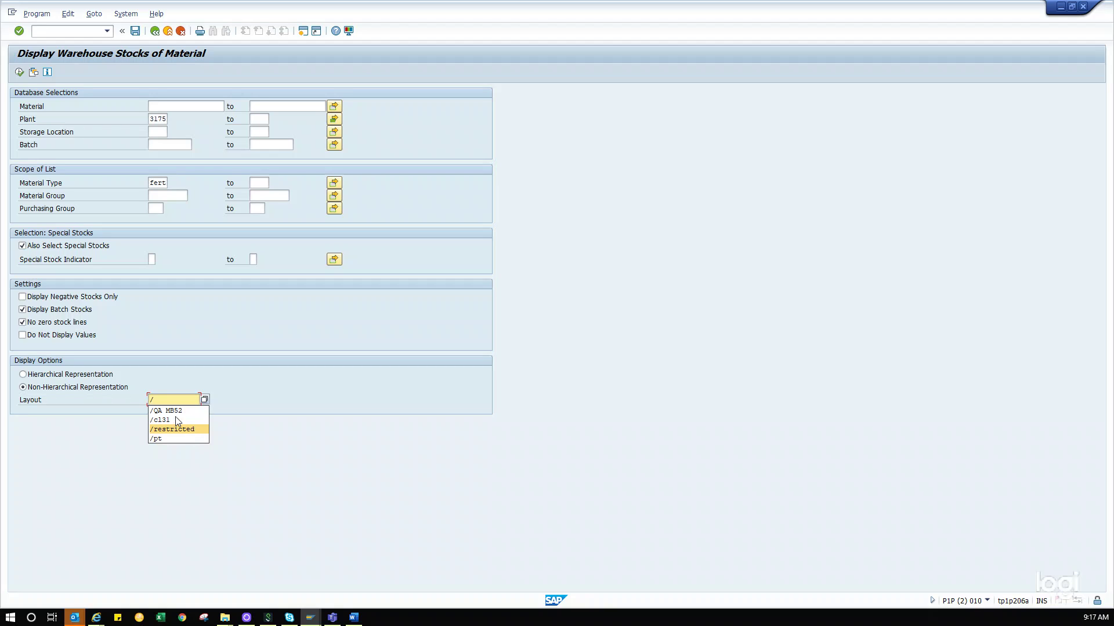
left_click(171, 411)
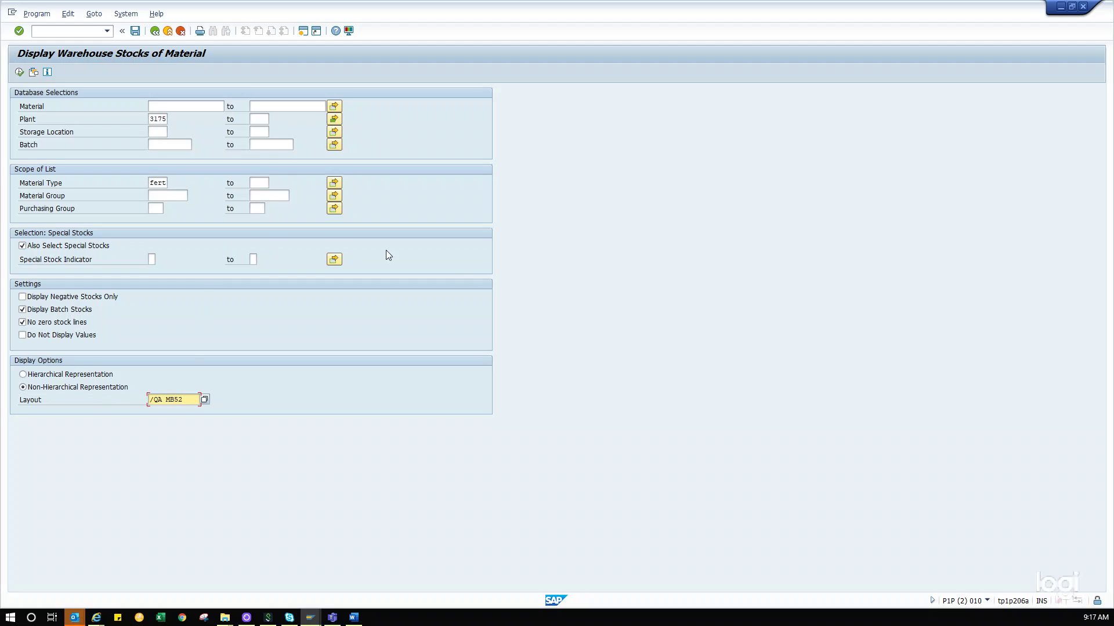
Execute the MB52 report to list FERT warehouse stock quantities.
left_click(21, 72)
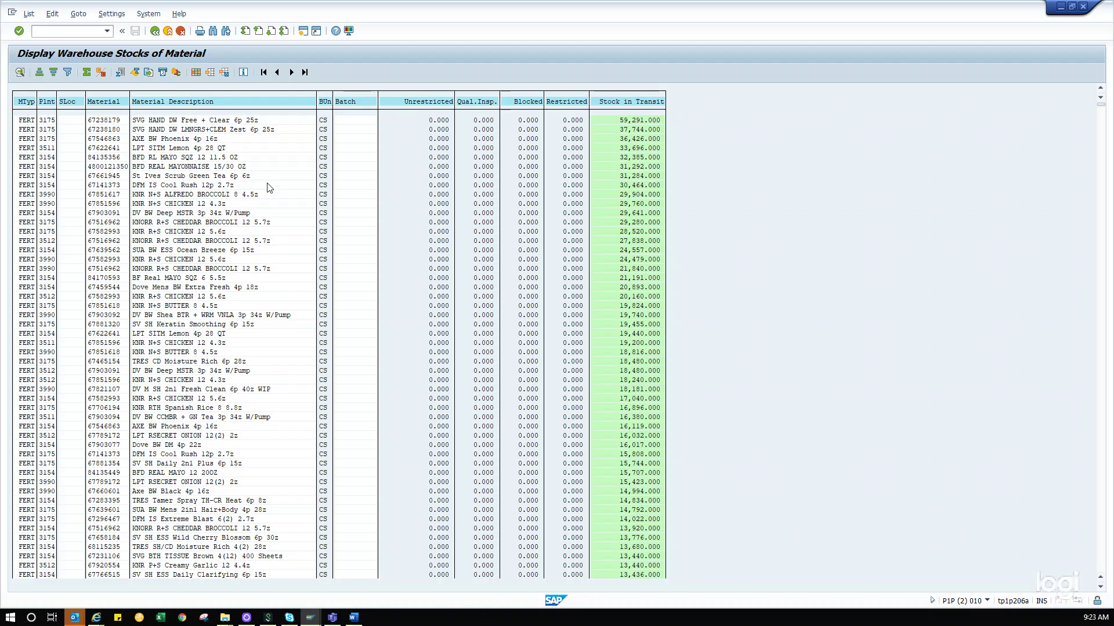
Export the FERT stock list via List > Export > Spreadsheet.
left_click(29, 13)
mouse_move(43, 40)
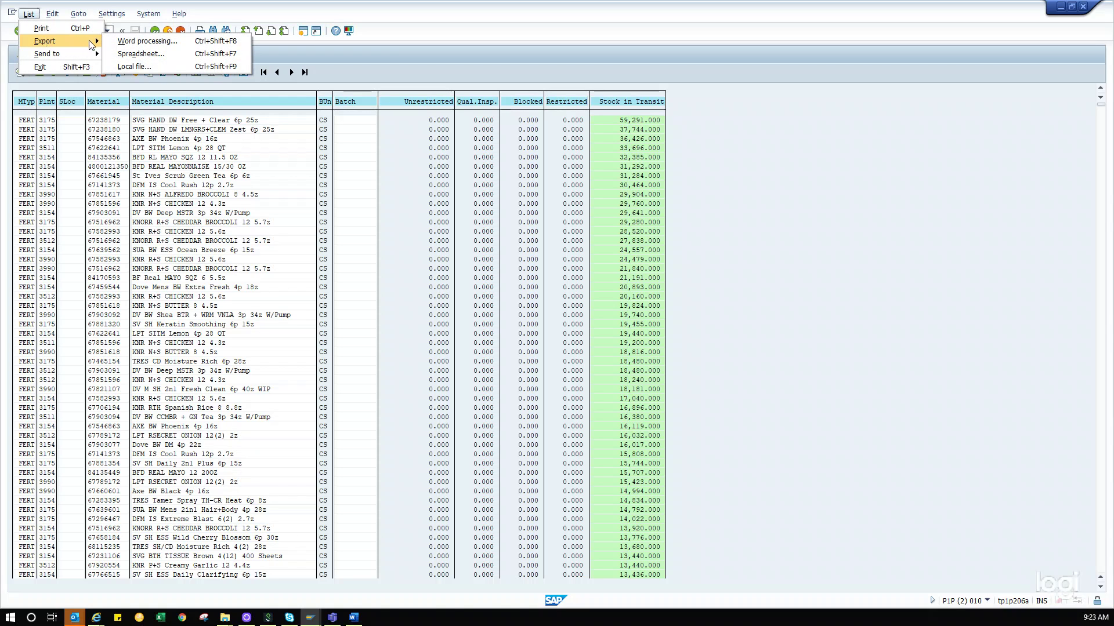
left_click(124, 54)
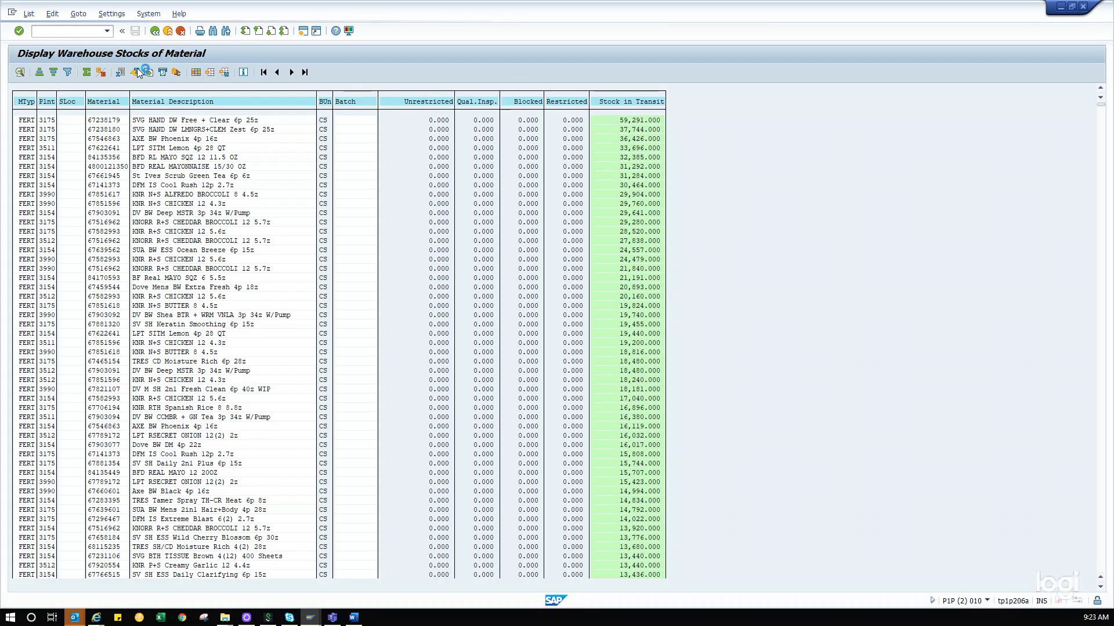